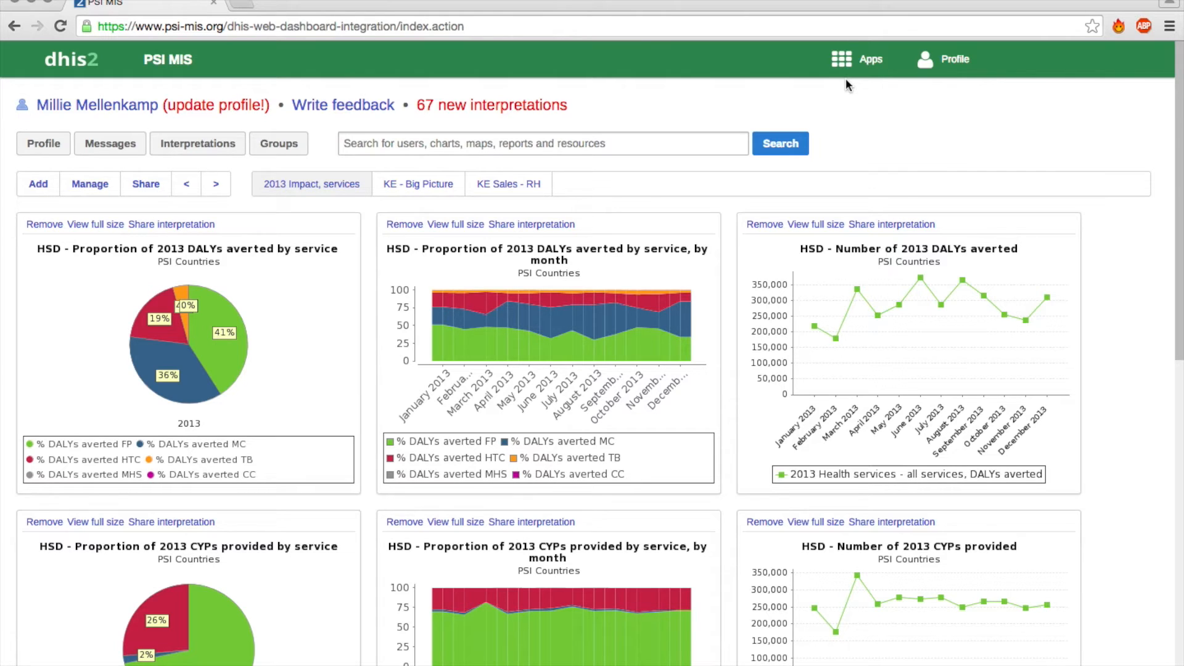
# Open the Pivot Table app and add both HSR - CC cryotherapy indicators from the HSR - CC impact services group
pyautogui.moveTo(854, 60)
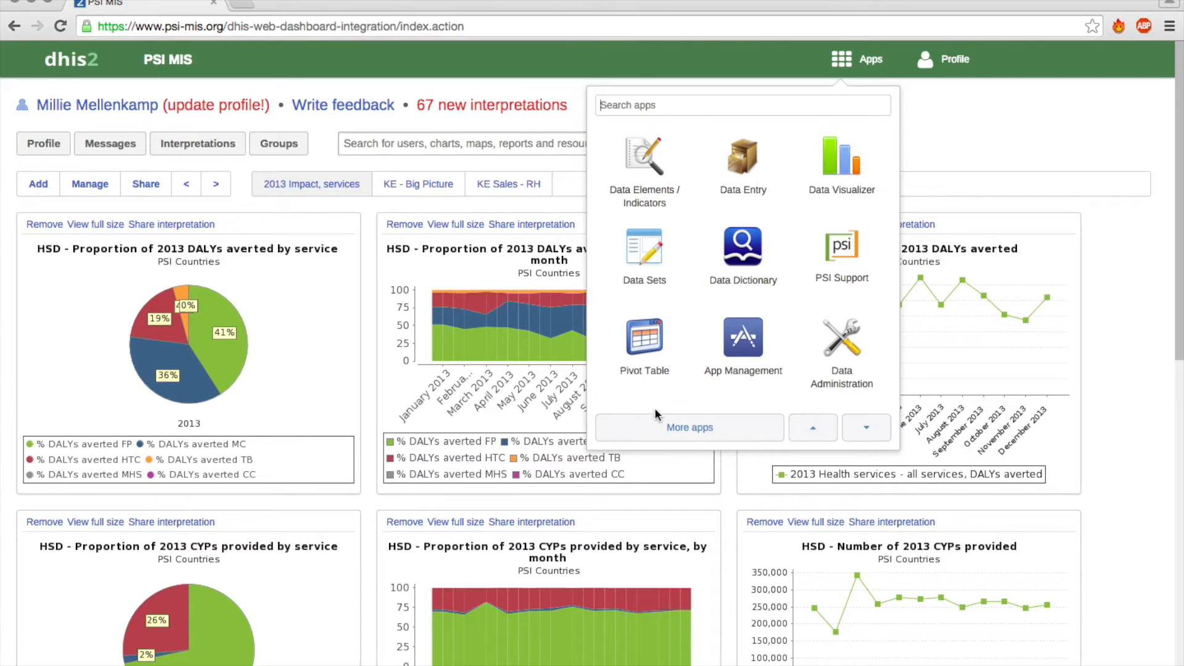
pyautogui.click(652, 353)
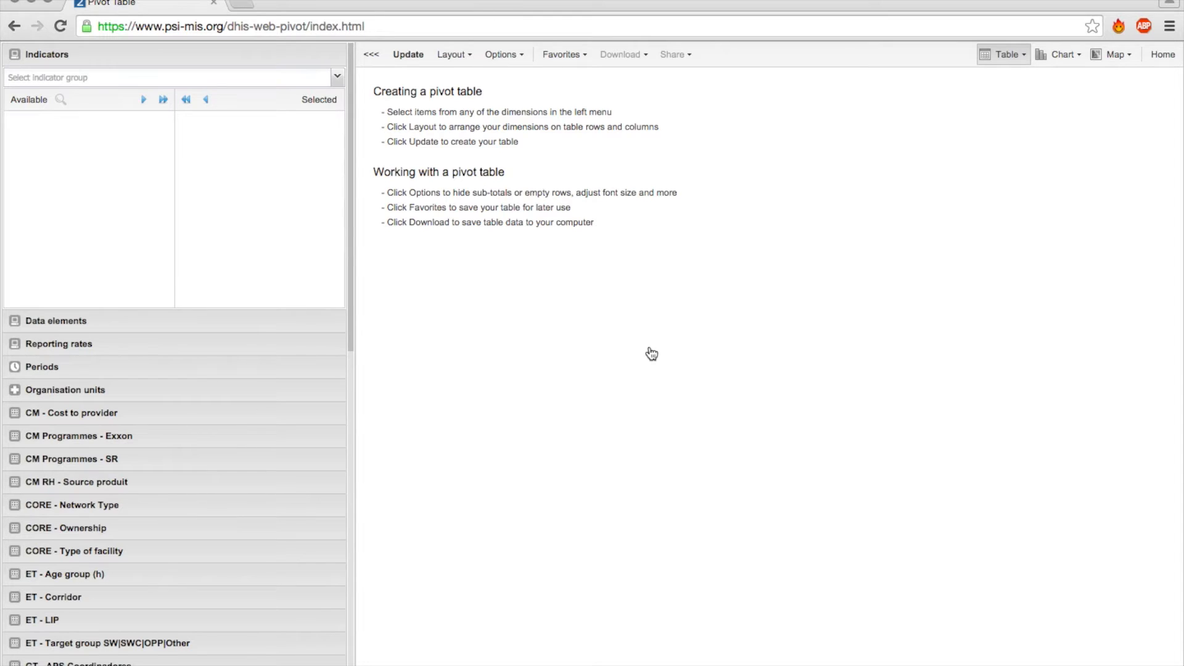
pyautogui.click(265, 78)
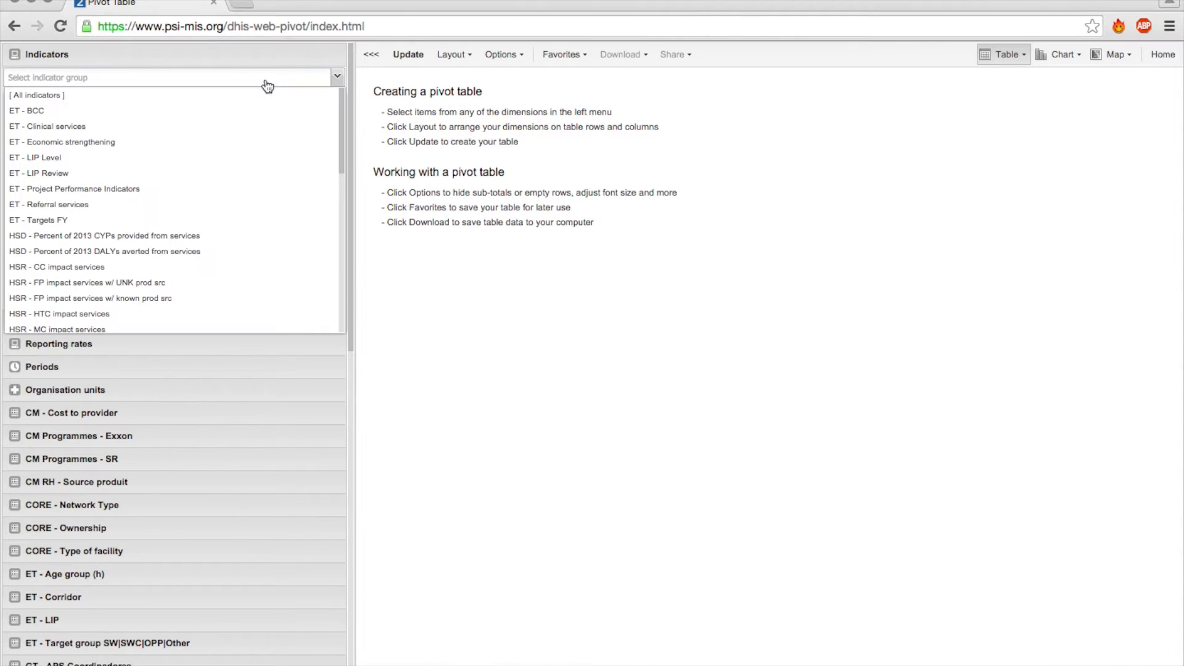
pyautogui.click(210, 267)
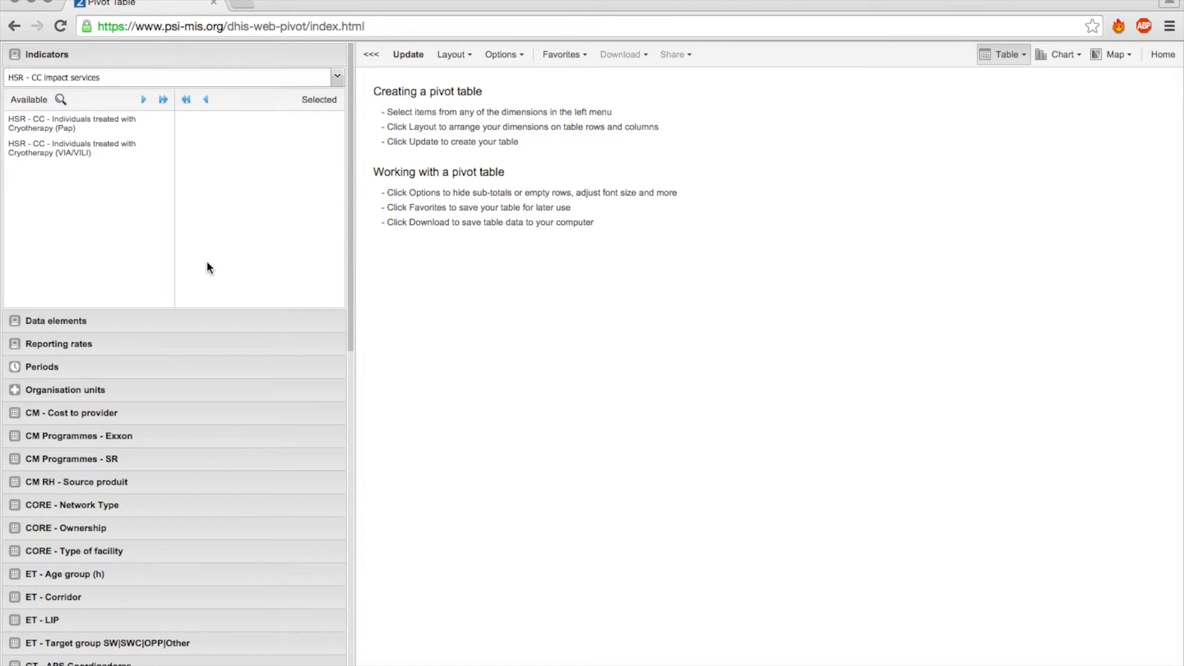
pyautogui.click(140, 120)
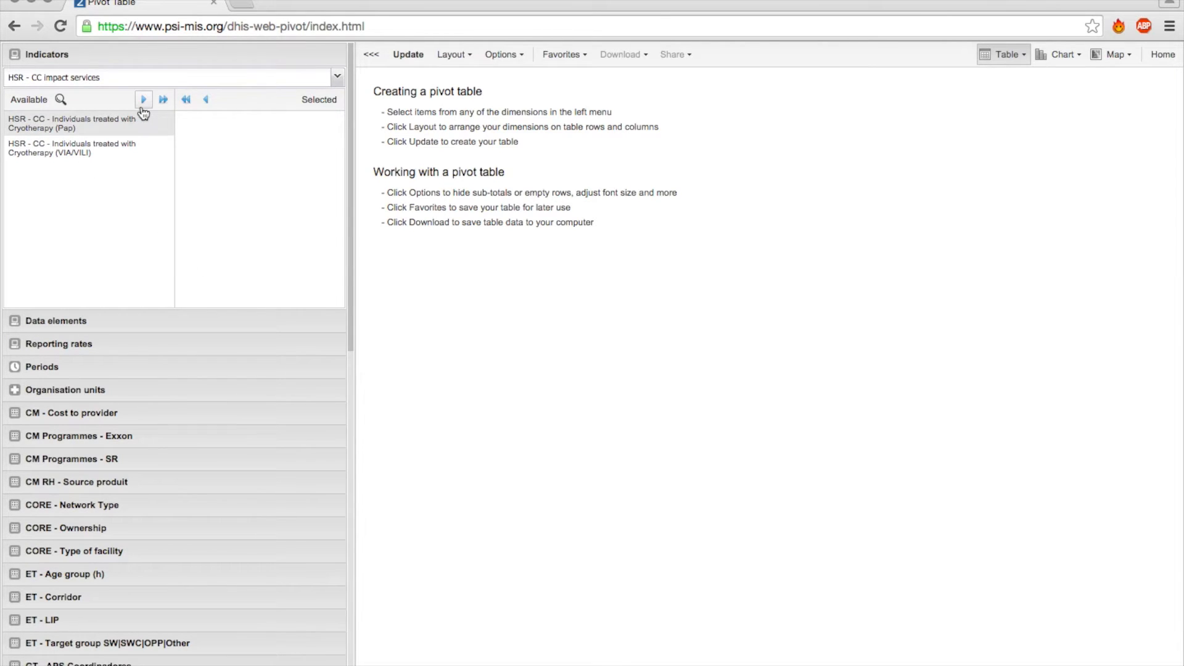
pyautogui.click(141, 107)
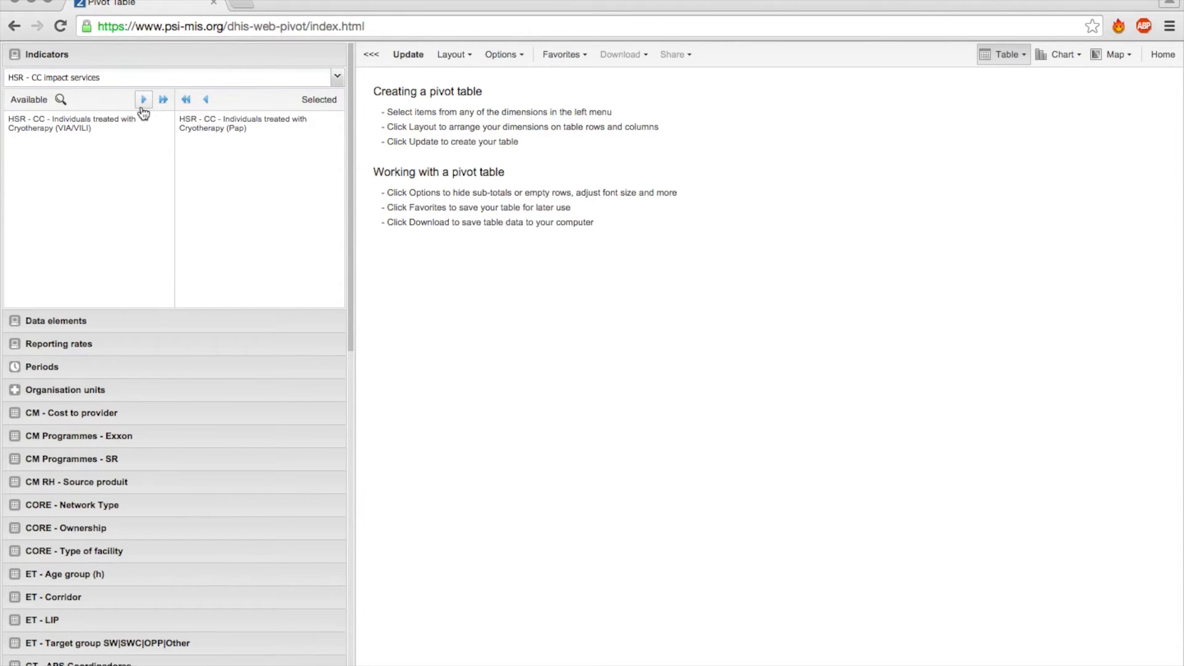
pyautogui.doubleClick(121, 130)
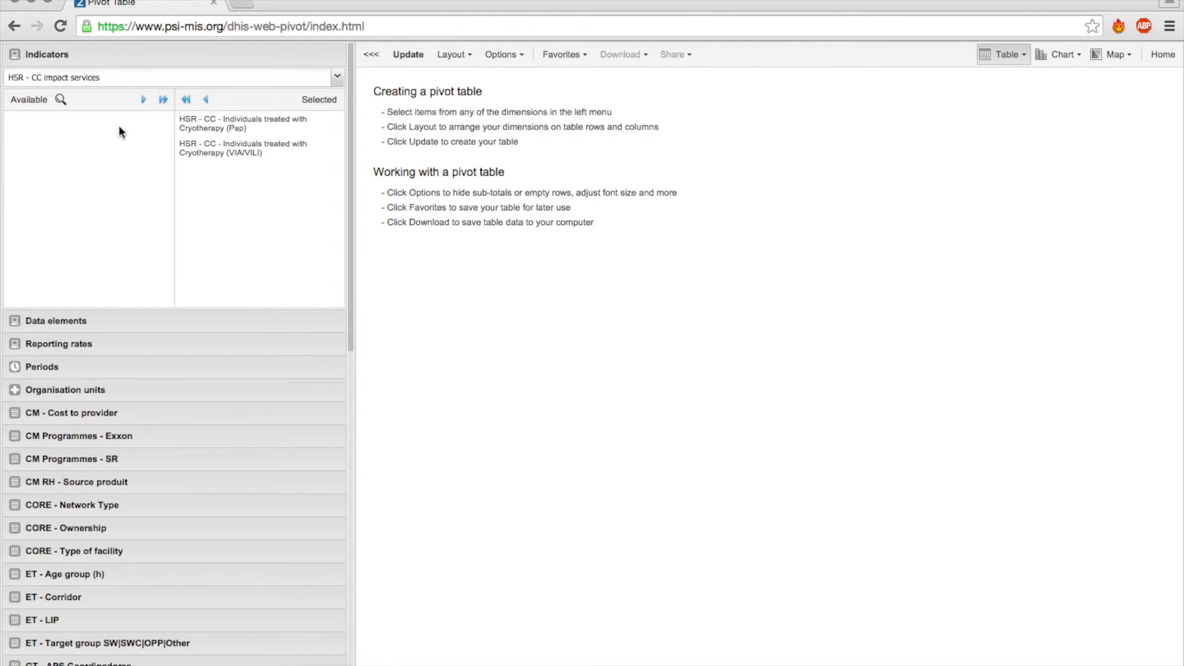
# Add the HSD - CC - VIA and Cryotherapy, DALYs averted data element from the HSD - 2013 Health services data - CC group
pyautogui.click(69, 326)
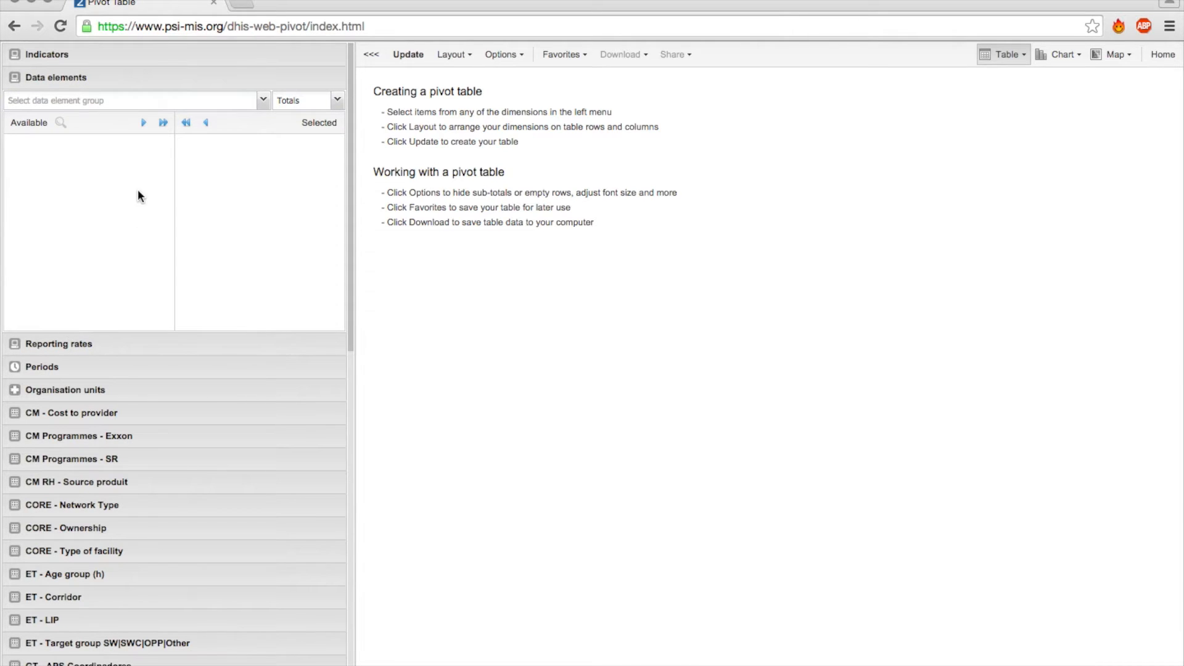
pyautogui.click(111, 109)
pyautogui.scroll(-5, 116, 233)
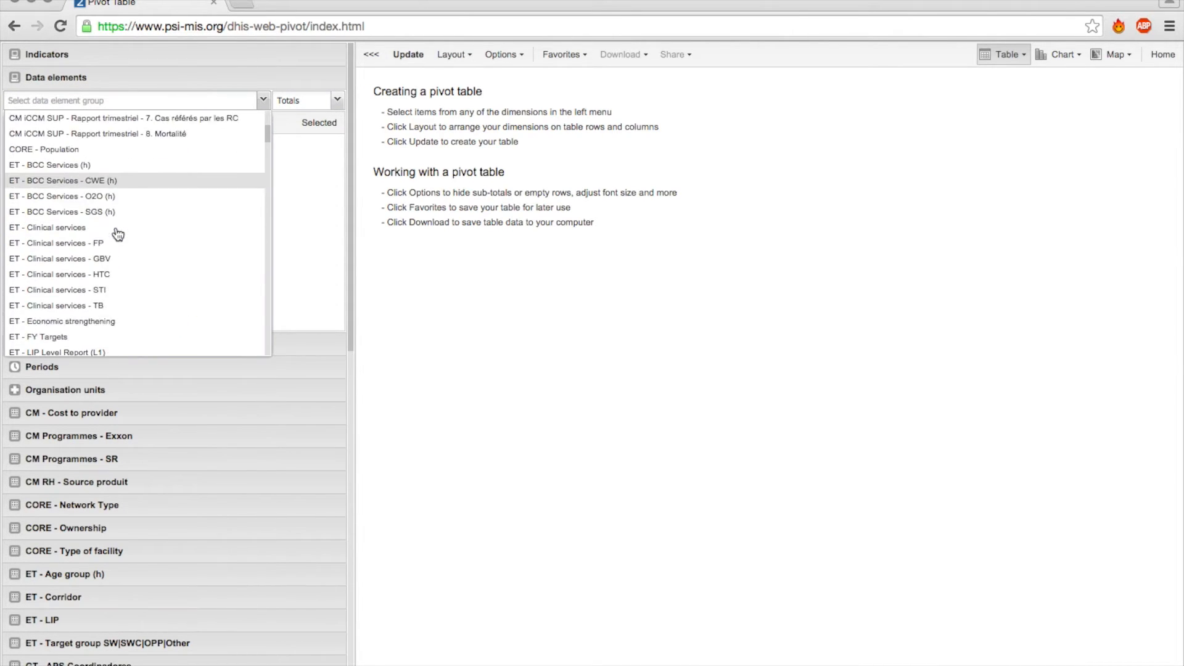
pyautogui.scroll(-8, 117, 234)
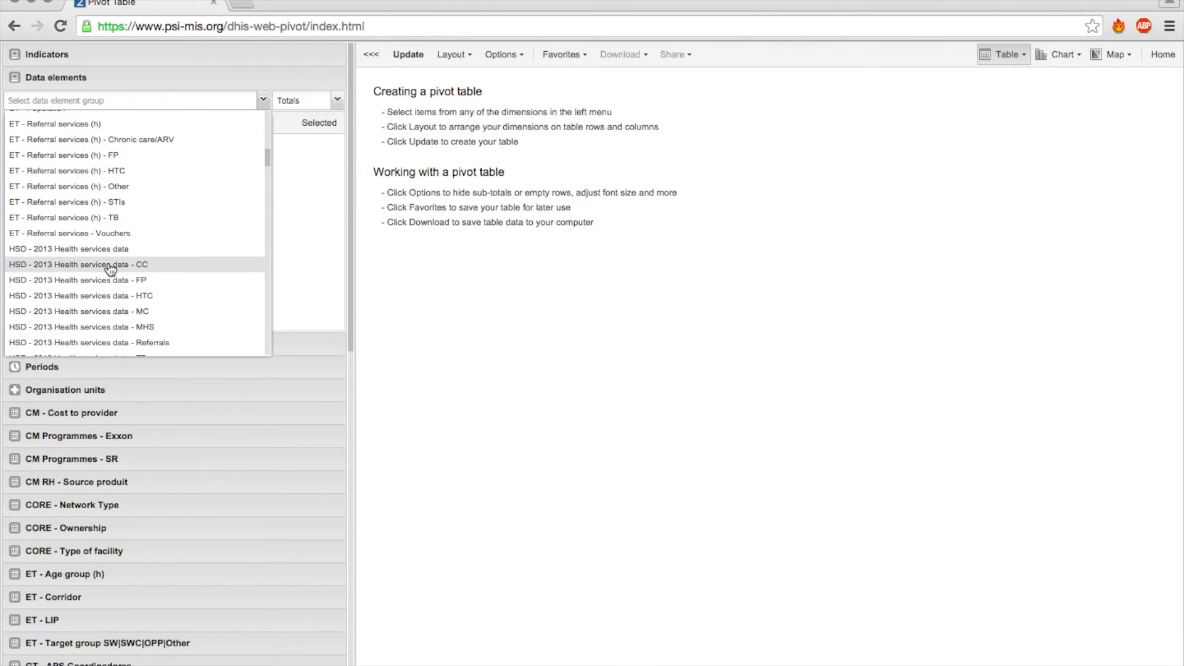
pyautogui.click(108, 266)
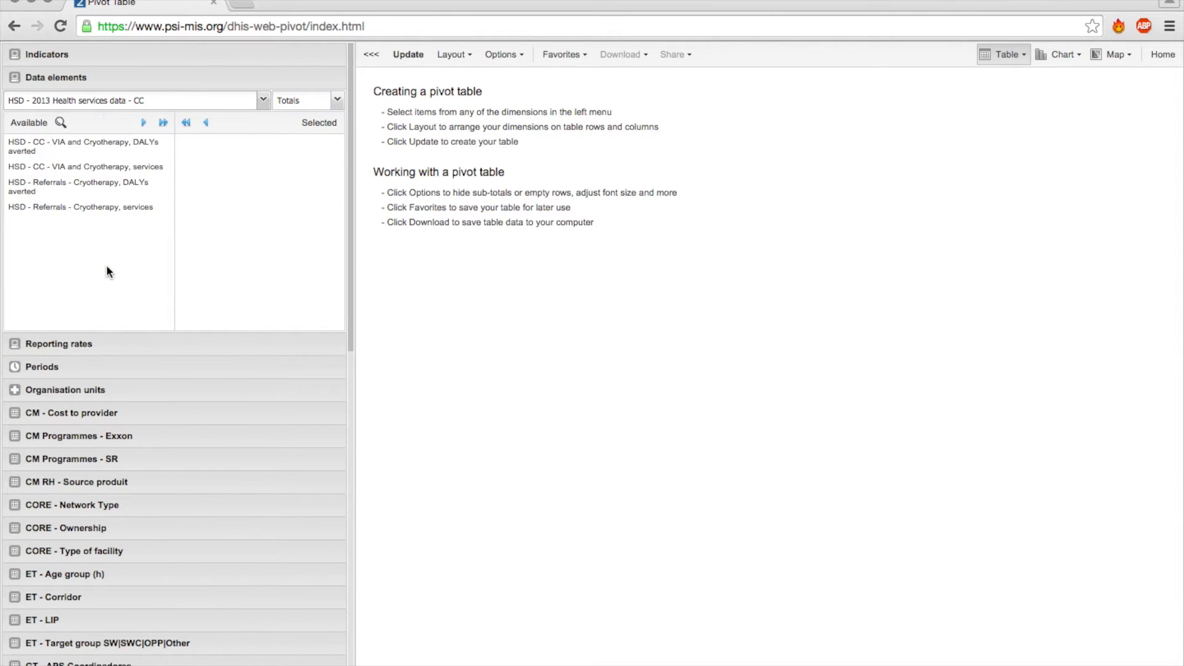
pyautogui.click(154, 146)
pyautogui.click(148, 123)
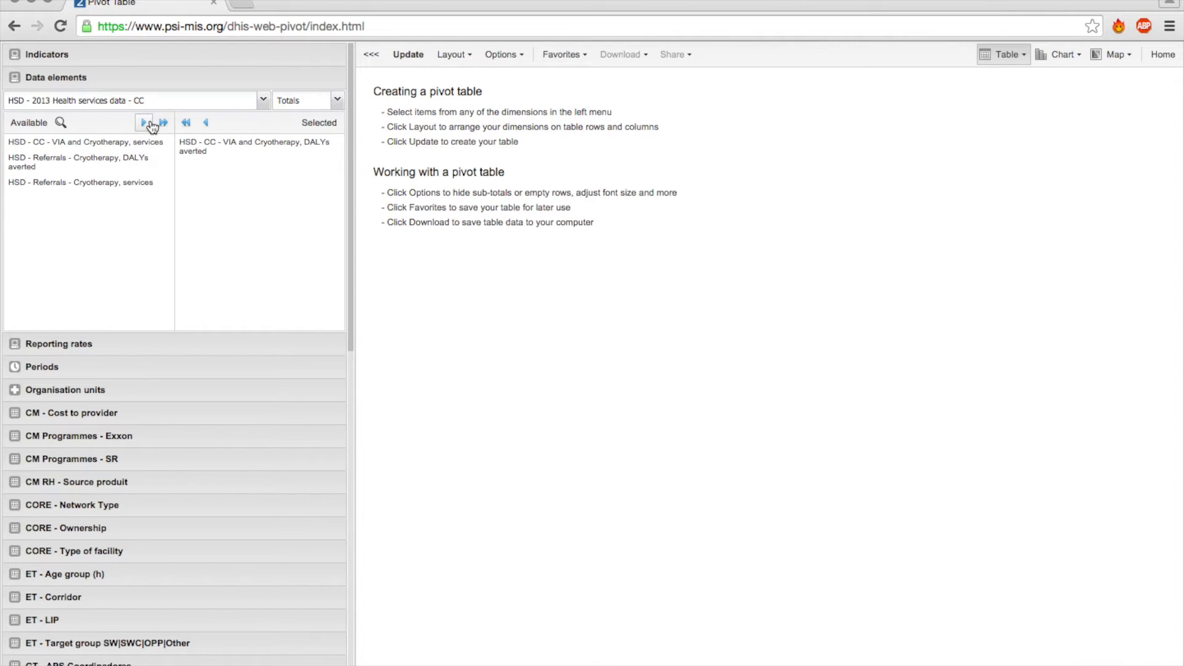
# Add January 2013 to the selected periods using the Monthly period type
pyautogui.click(72, 369)
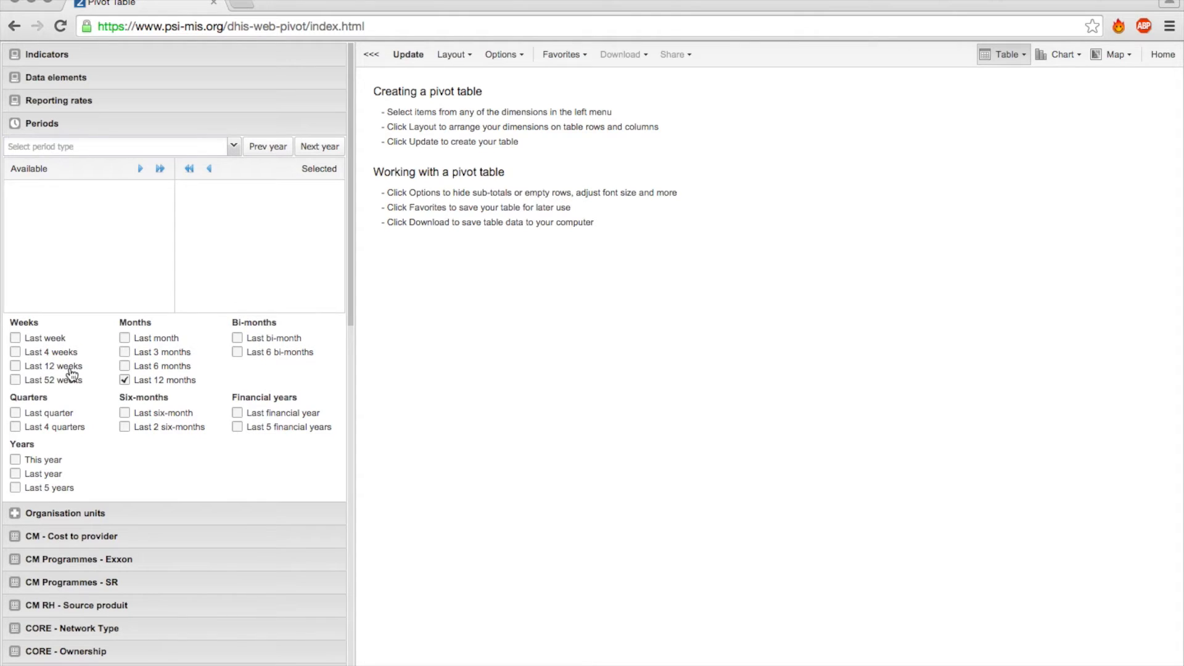
pyautogui.click(153, 148)
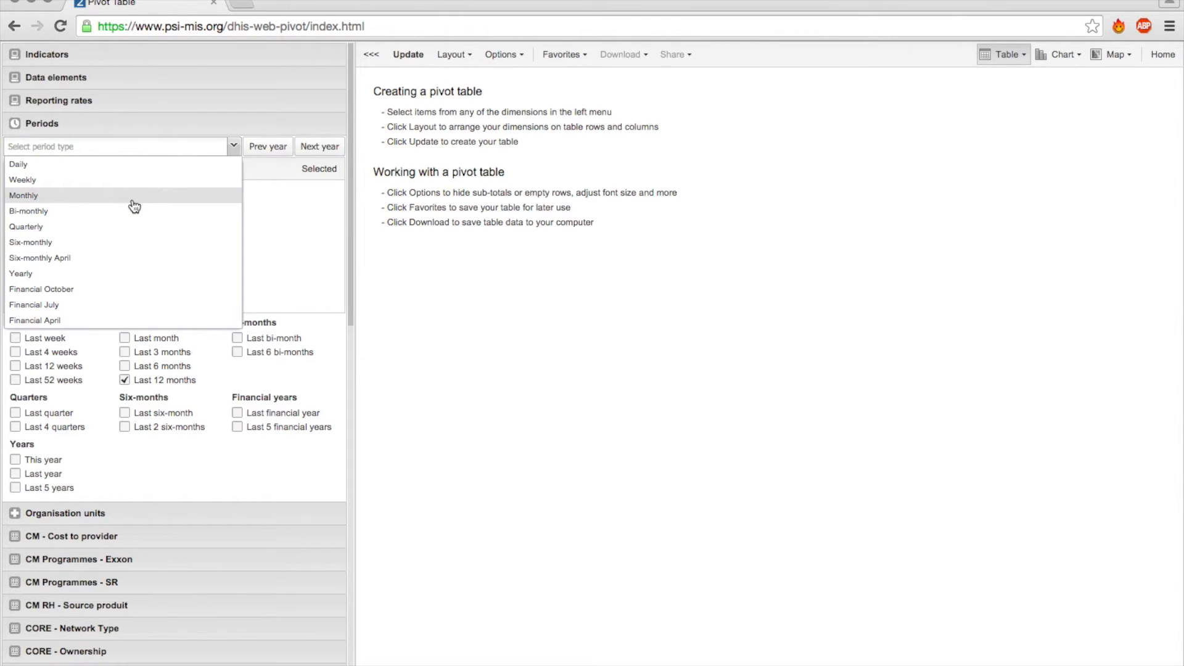
pyautogui.click(135, 196)
pyautogui.scroll(-5, 93, 257)
pyautogui.click(67, 251)
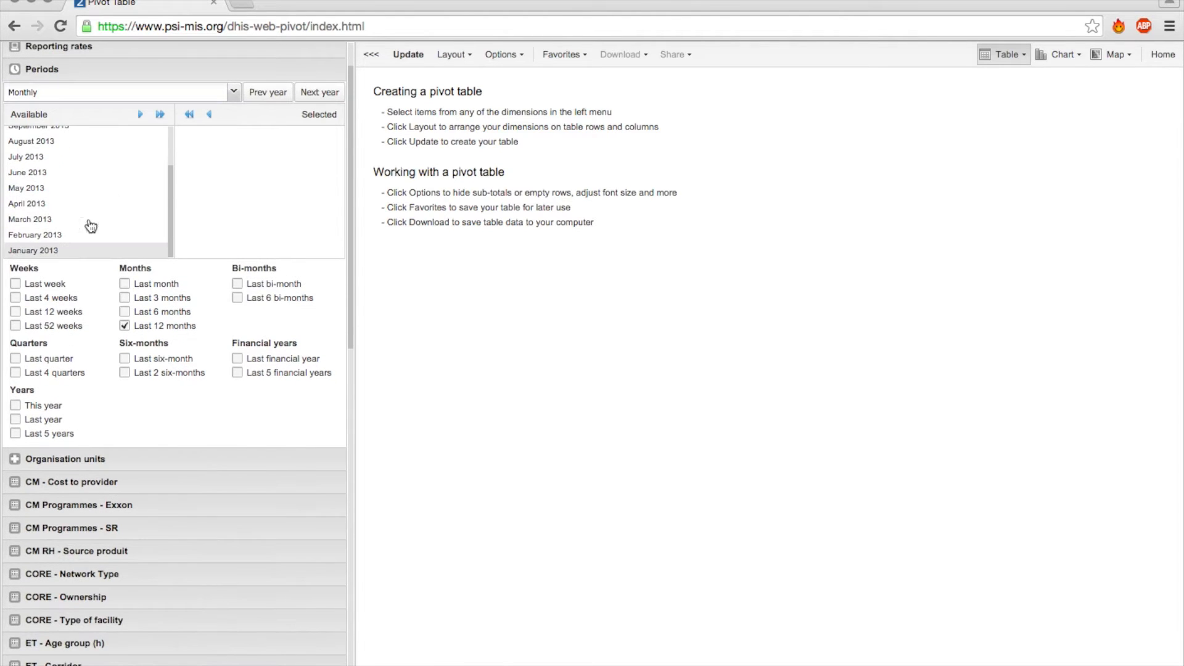
pyautogui.click(140, 115)
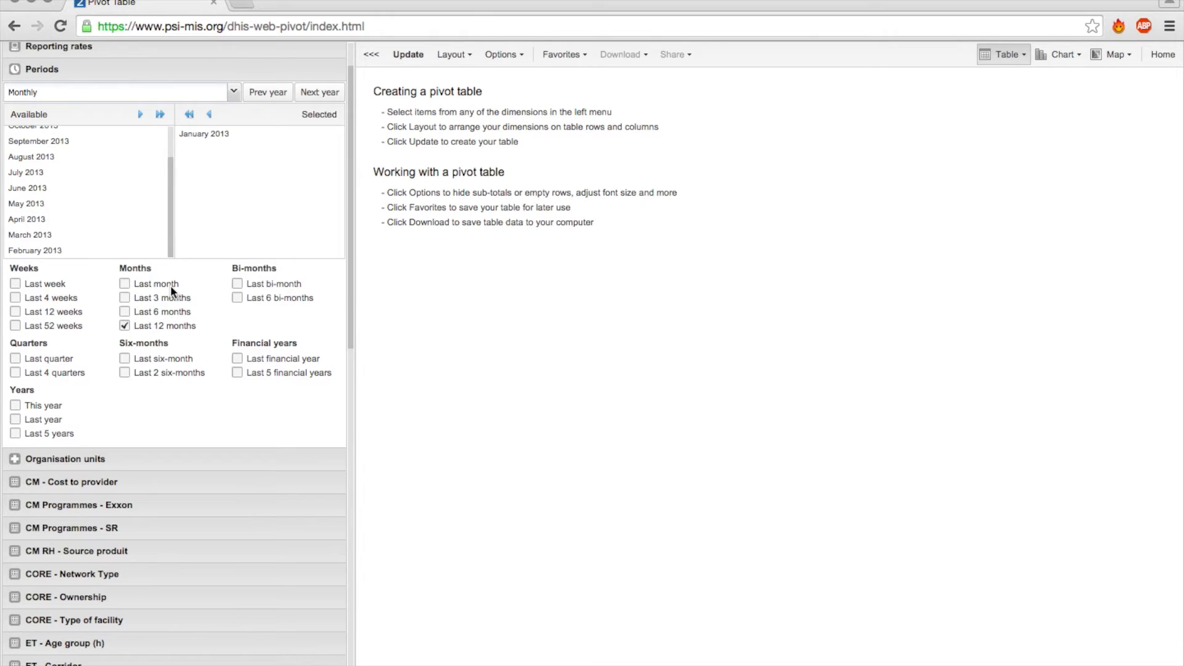
# Try out country selections under Asia and Eastern Europe, including China through Viet Nam, and reselect PSI Countries as the organisation unit
pyautogui.click(97, 459)
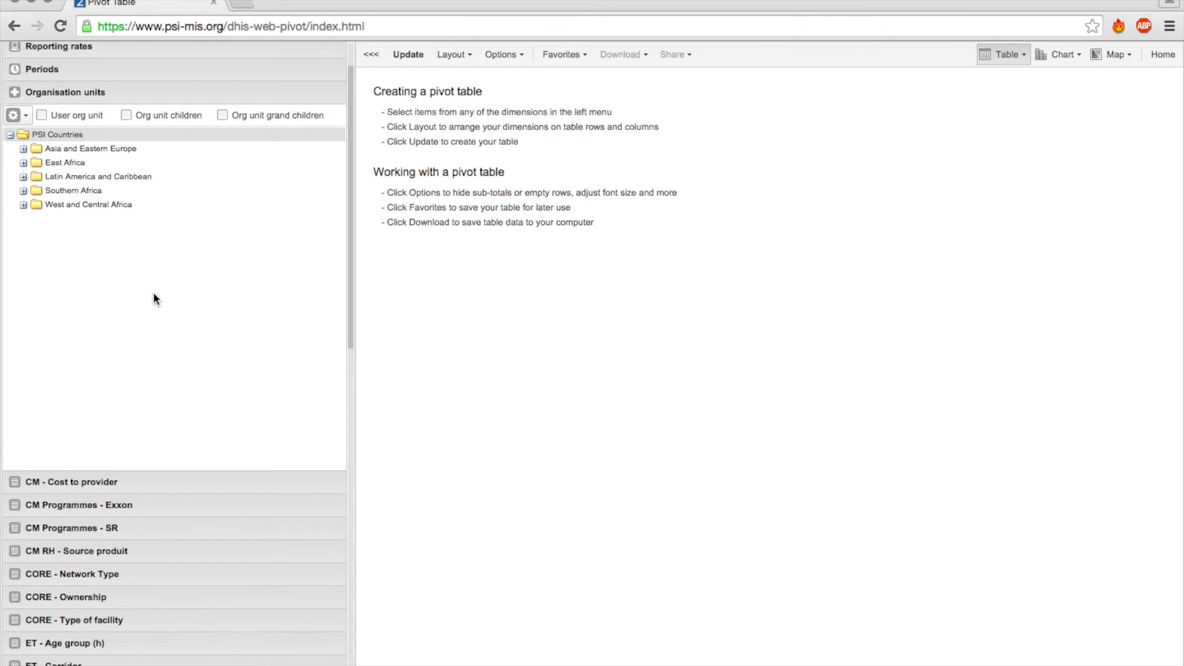
pyautogui.click(23, 149)
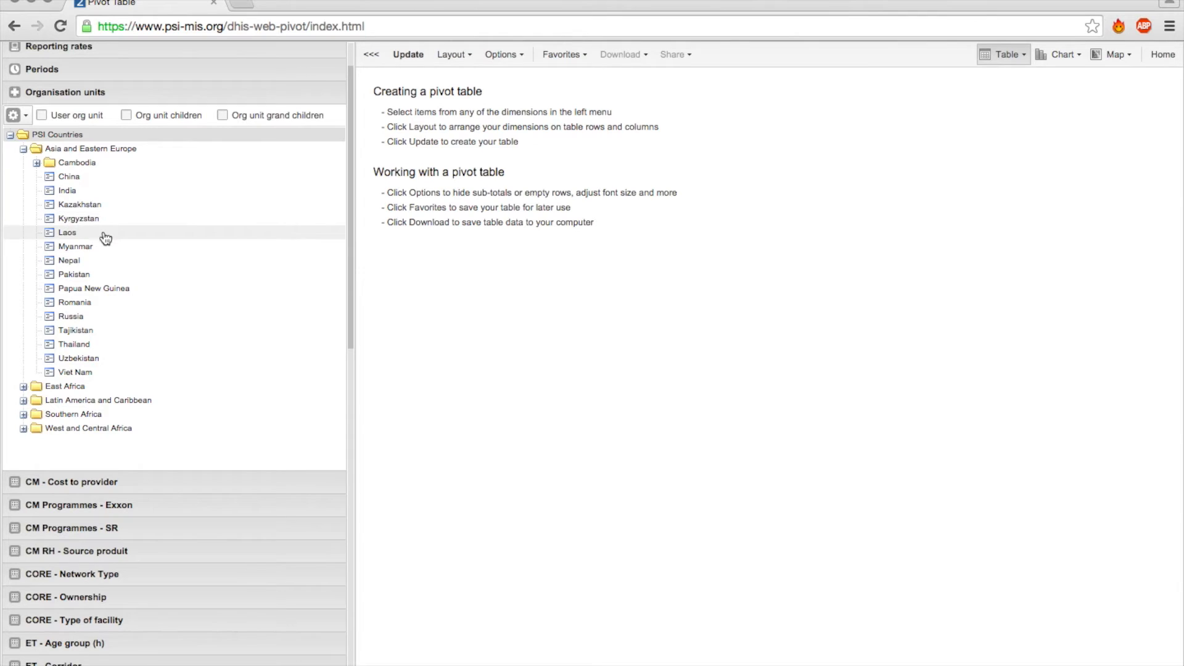
pyautogui.click(97, 223)
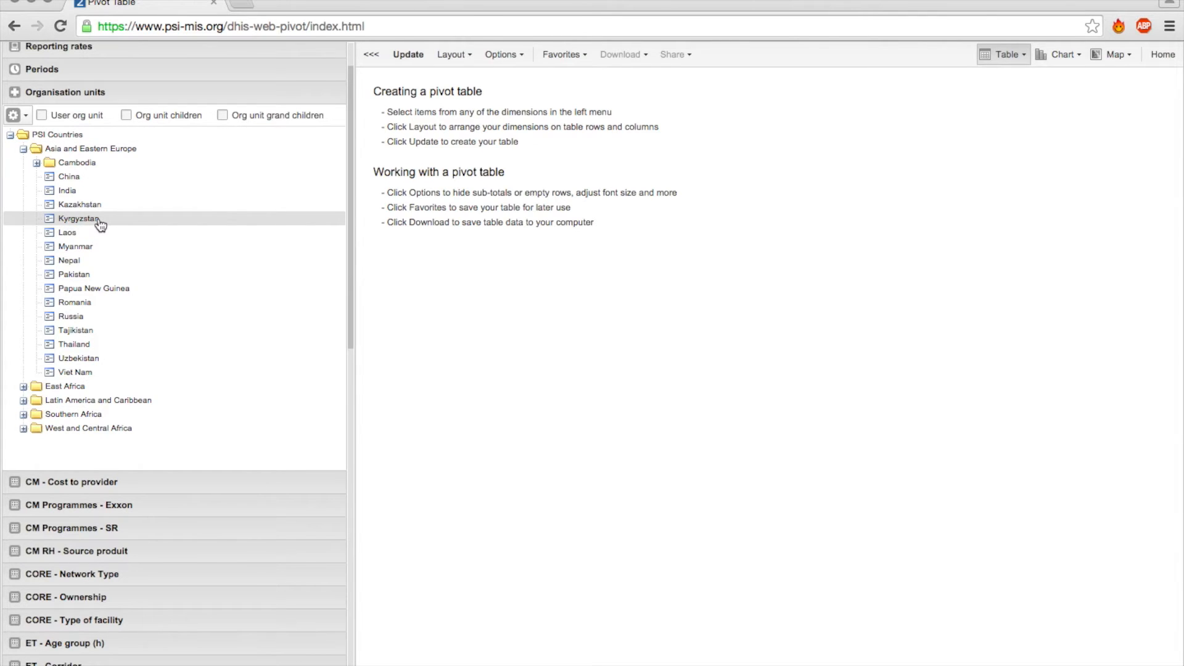
pyautogui.click(94, 179)
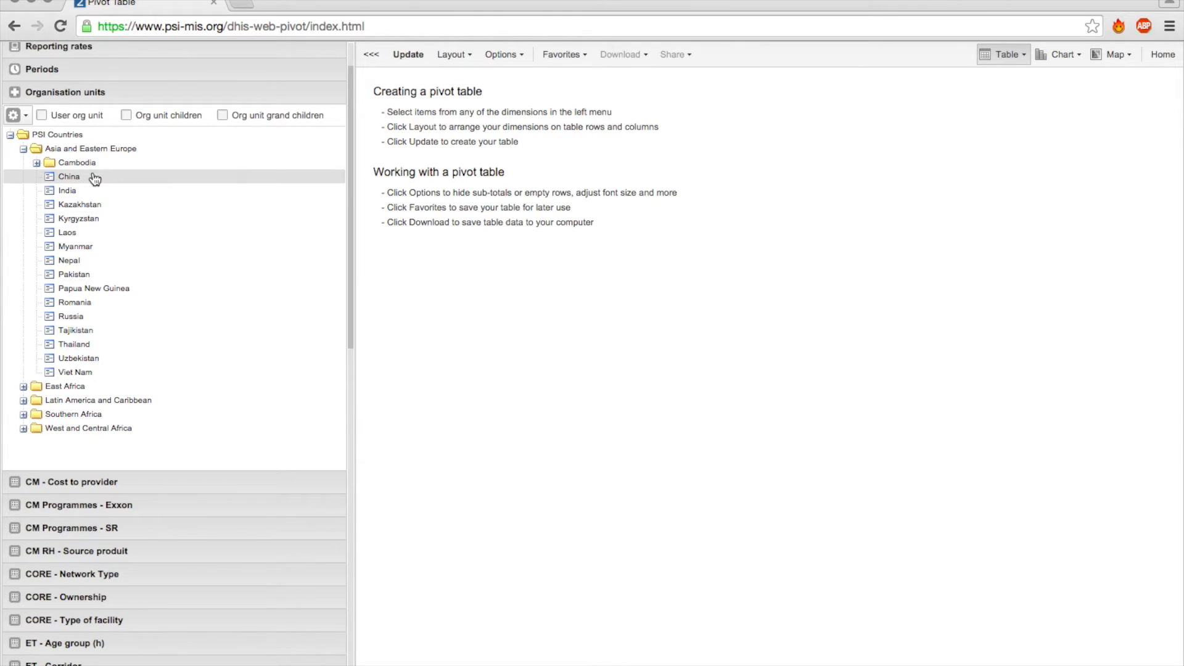
pyautogui.keyDown('shift'); pyautogui.click(79, 373); pyautogui.keyUp('shift')
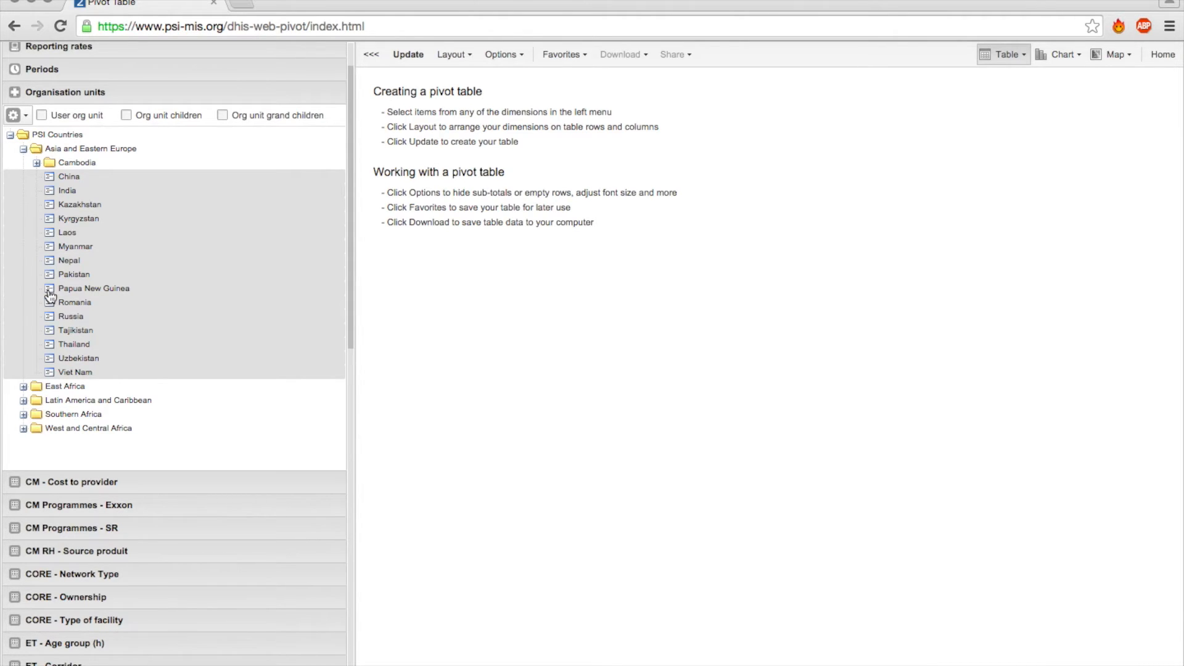
pyautogui.click(85, 163)
pyautogui.click(67, 135)
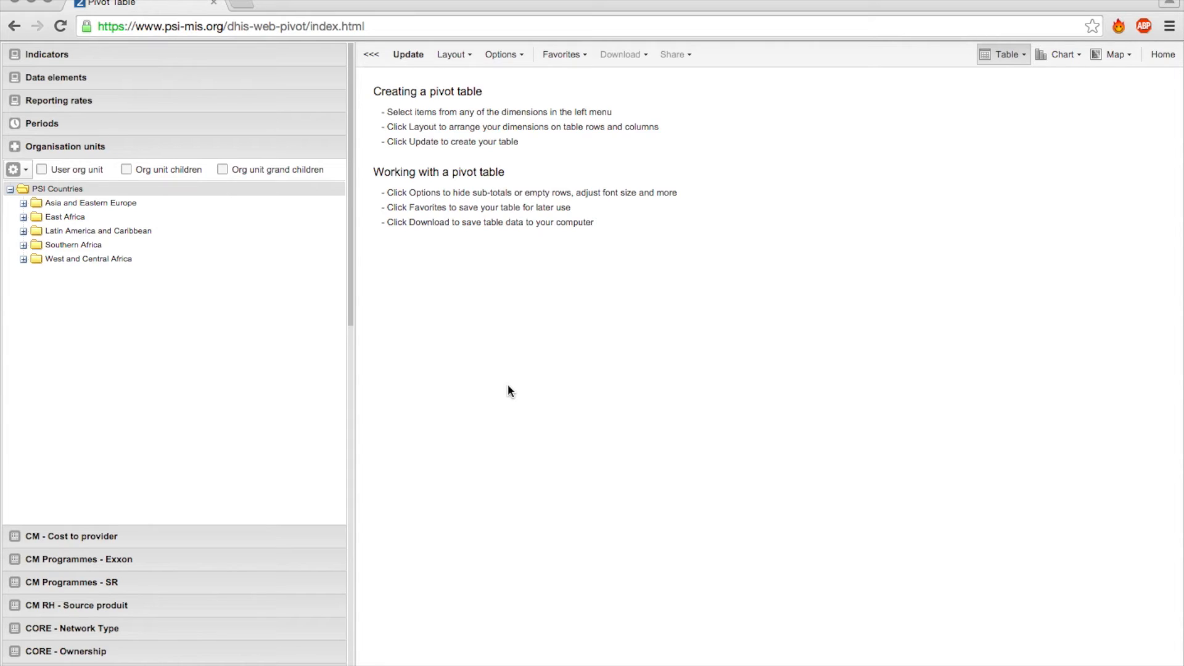
# Generate the pivot table with periods as rows, data as columns and organisation units as the filter
pyautogui.click(452, 56)
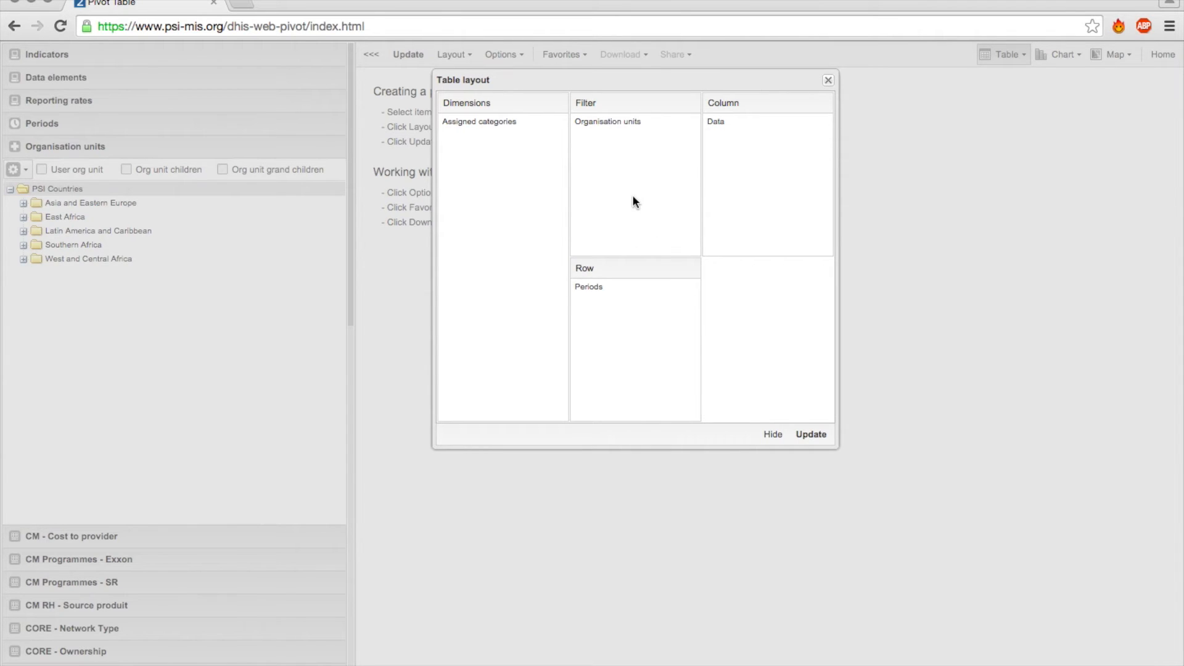
pyautogui.moveTo(611, 291); pyautogui.dragTo(657, 353)
pyautogui.click(822, 436)
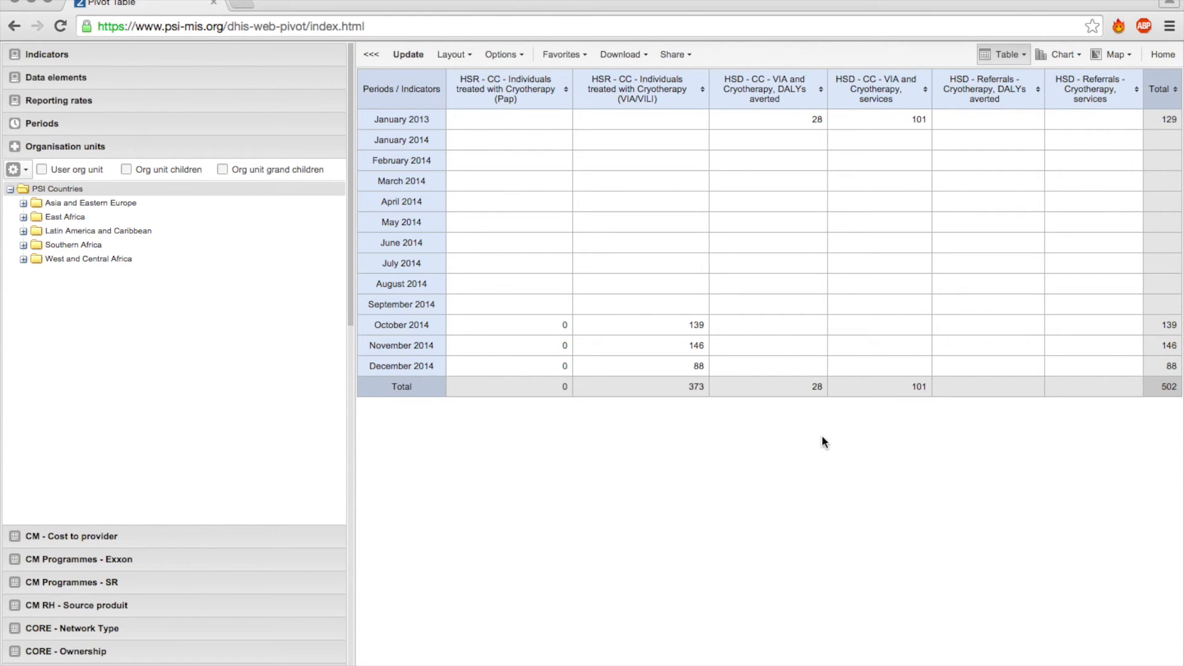
# Review the table options without changing them, and look at the available download formats
pyautogui.click(506, 56)
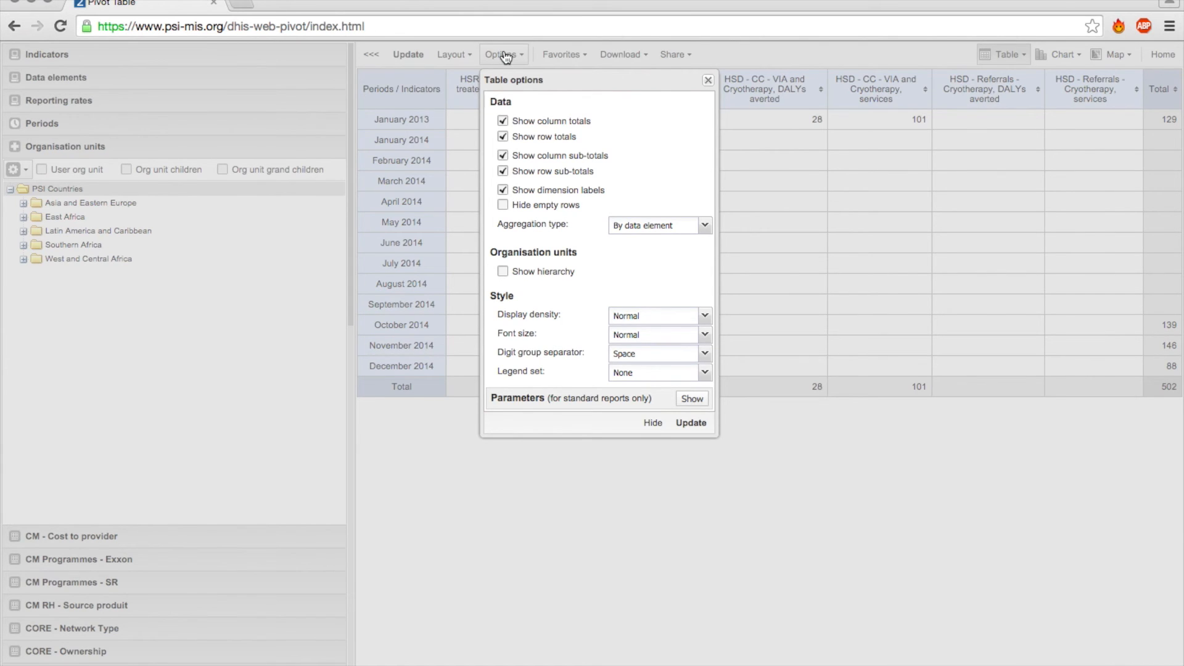
pyautogui.click(695, 424)
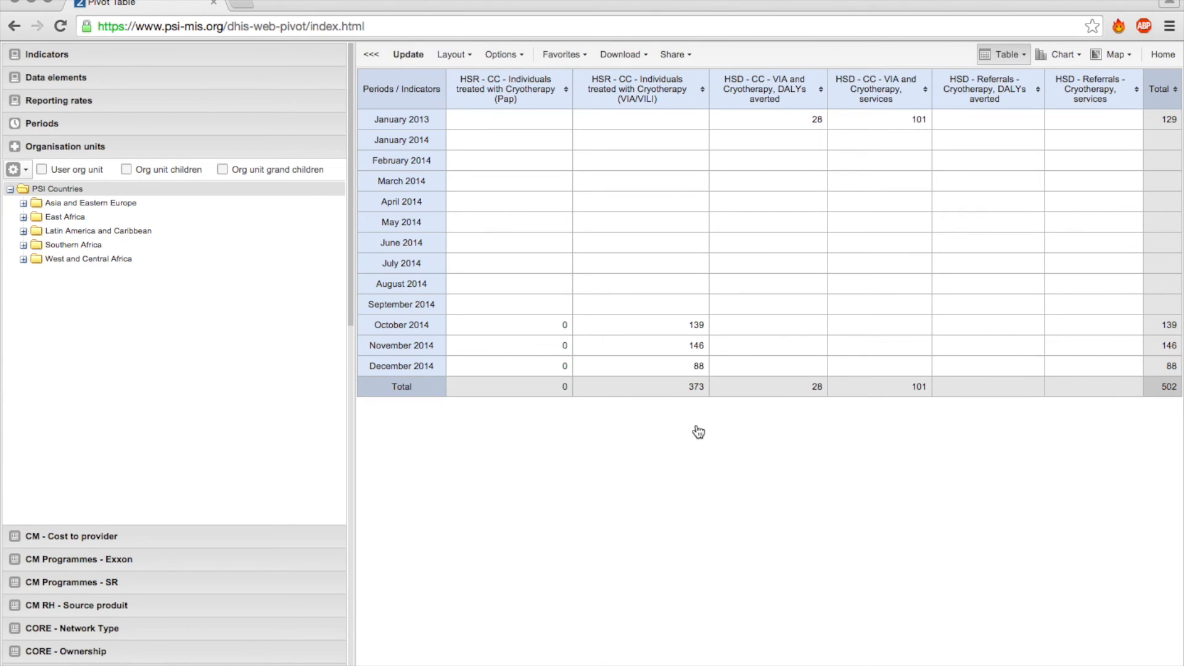
pyautogui.click(618, 57)
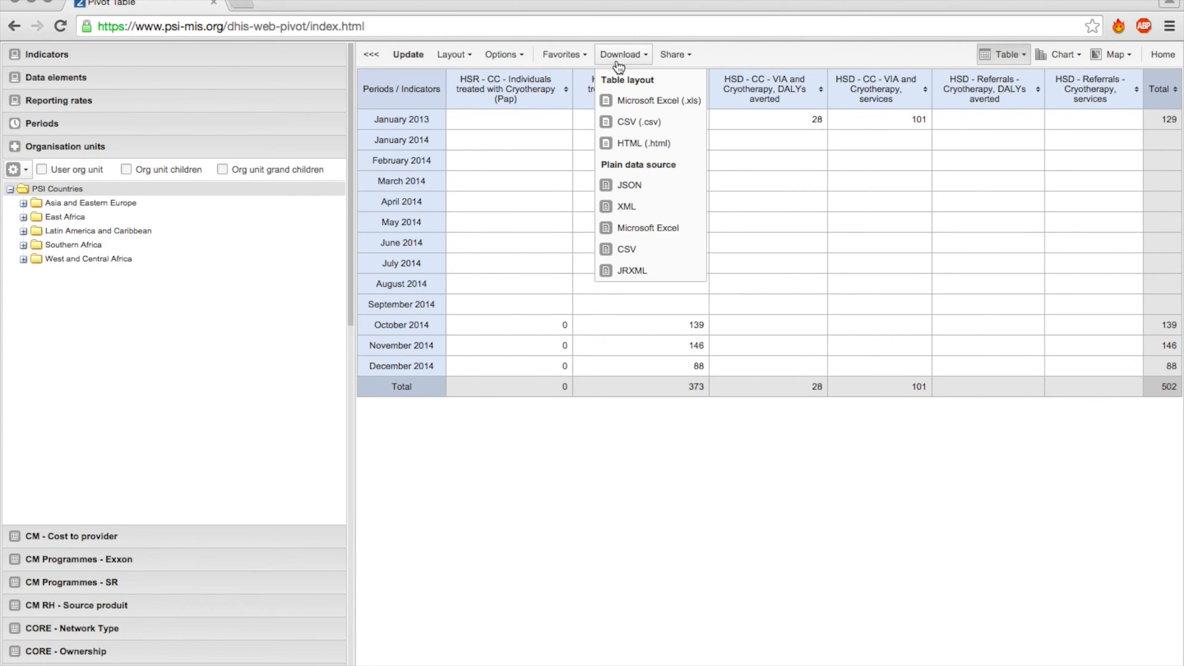
# View the form for creating a favorite without saving one, and load the first BCC favorite from the favorites list
pyautogui.click(565, 54)
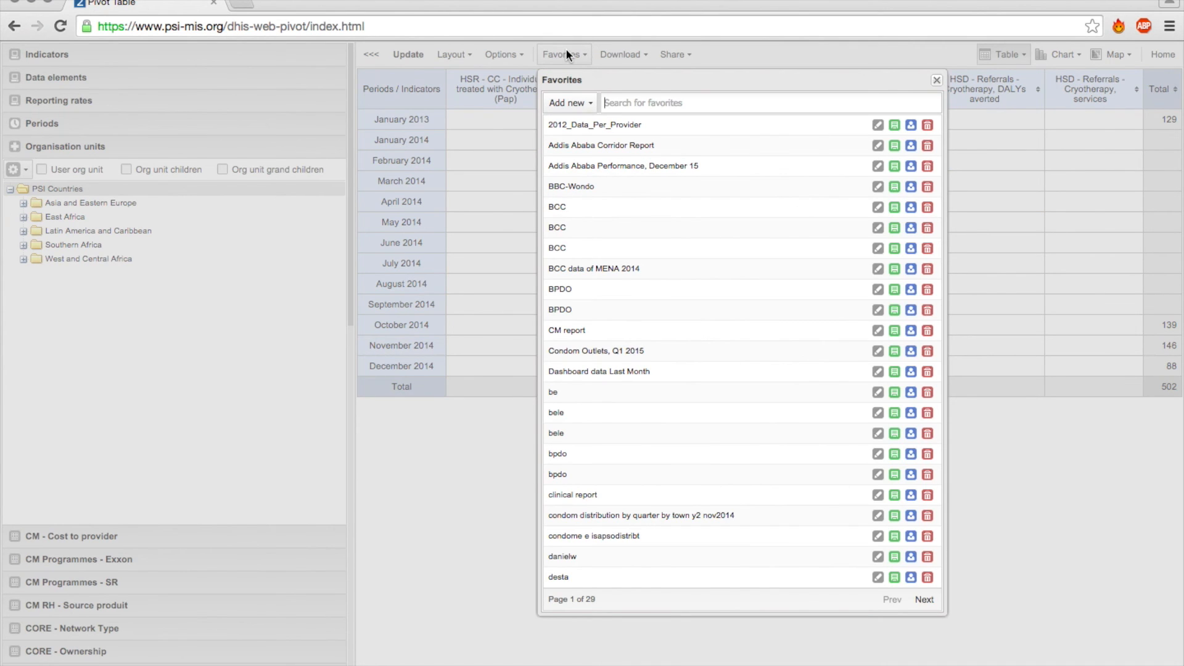
pyautogui.click(569, 104)
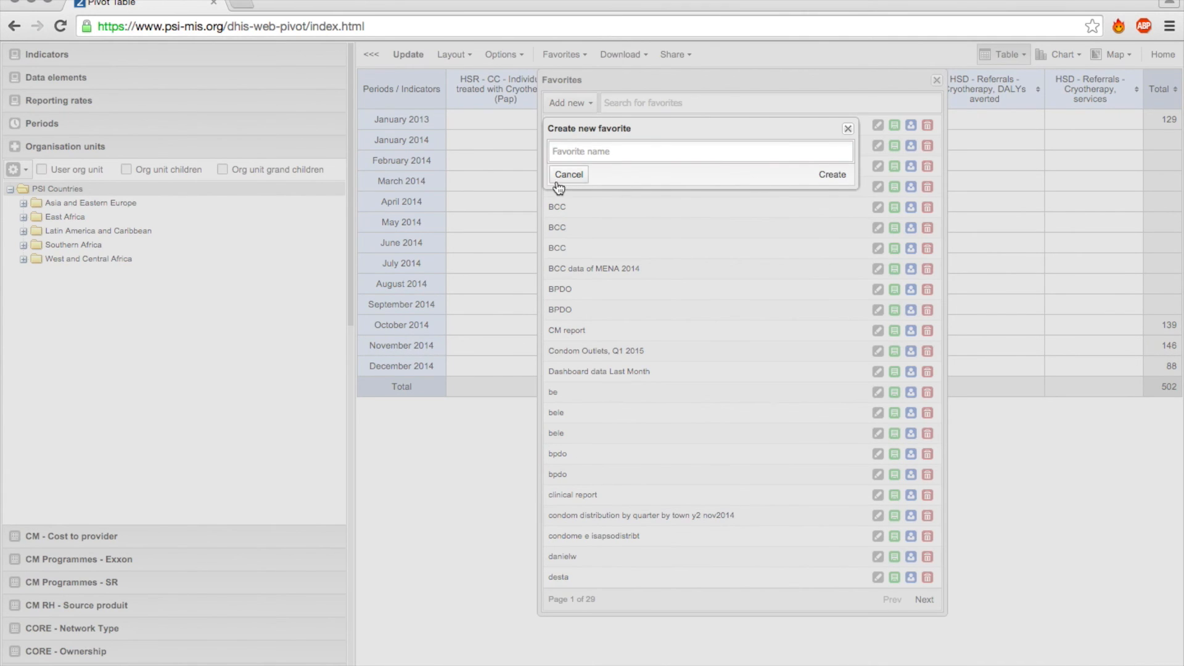
pyautogui.click(848, 129)
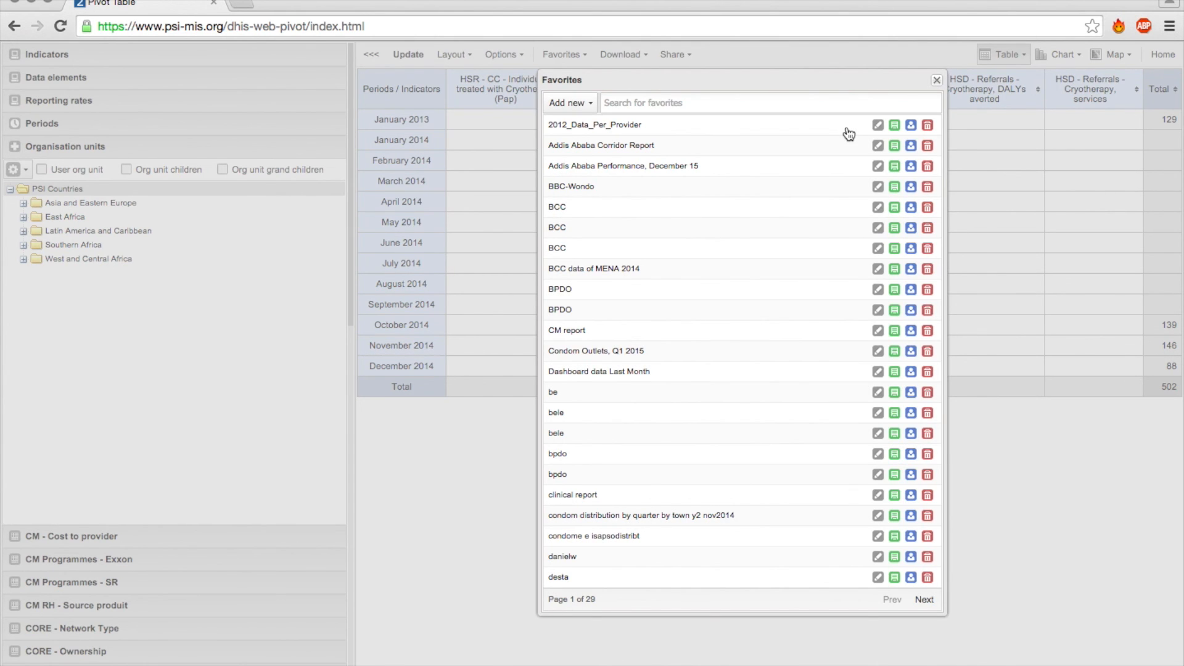
pyautogui.click(701, 103)
pyautogui.click(561, 206)
# View the rename form of the 2012_Data_Per_Provider favorite without renaming it, and close the favorites list
pyautogui.click(575, 57)
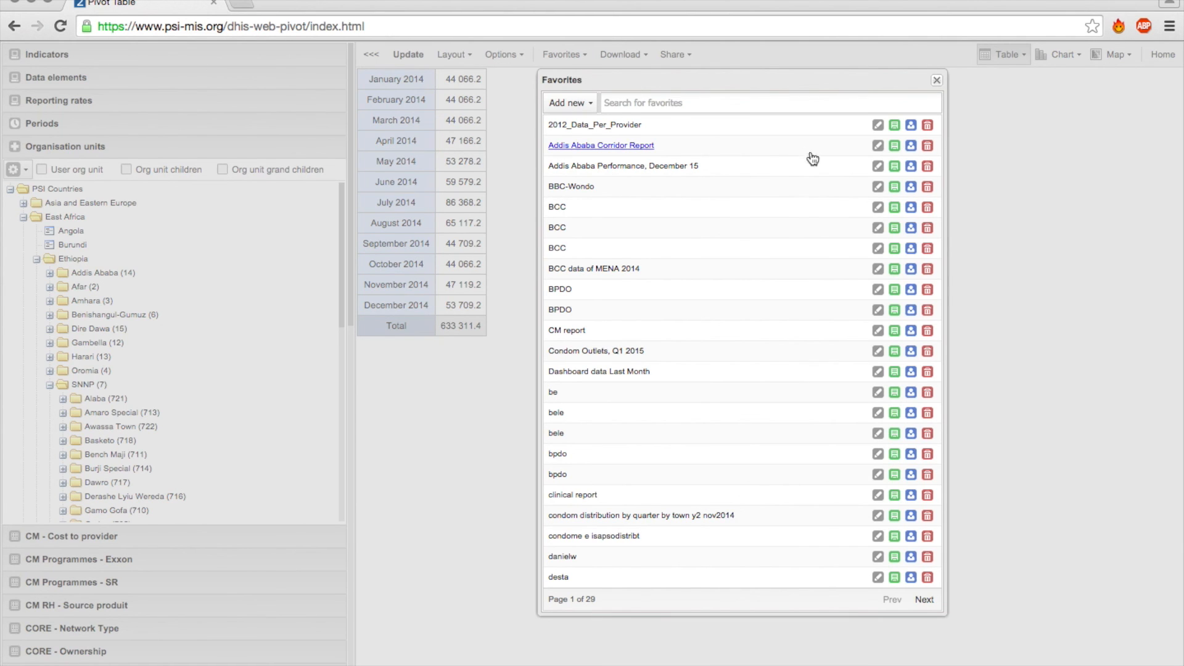
pyautogui.click(878, 126)
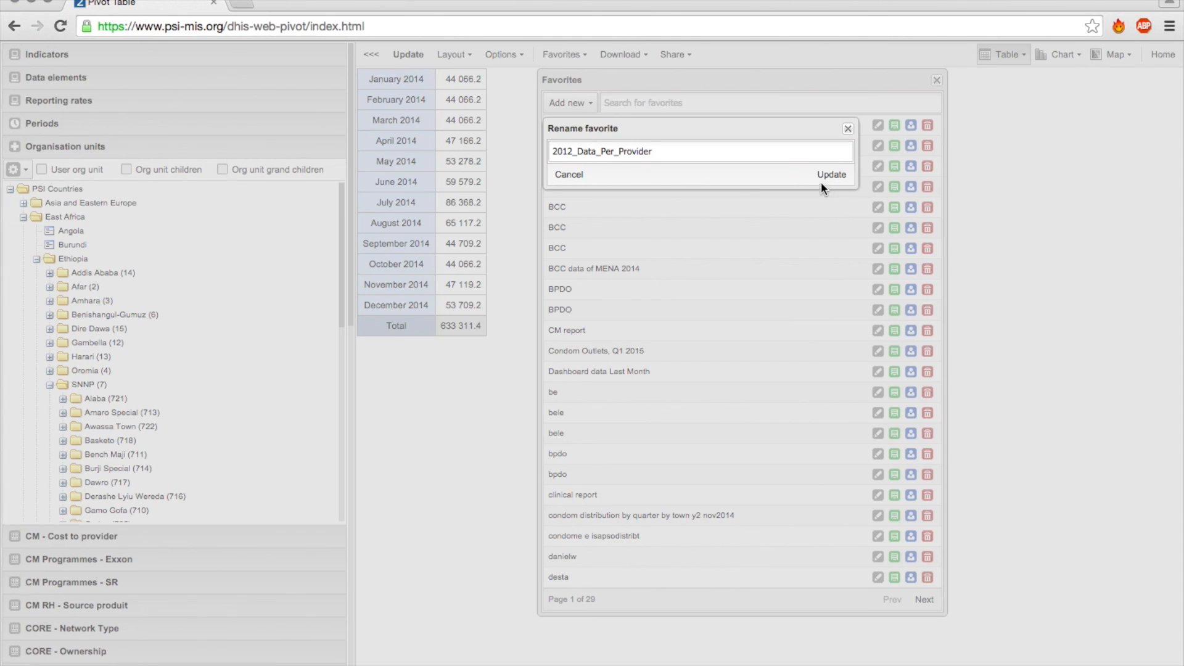
pyautogui.click(849, 130)
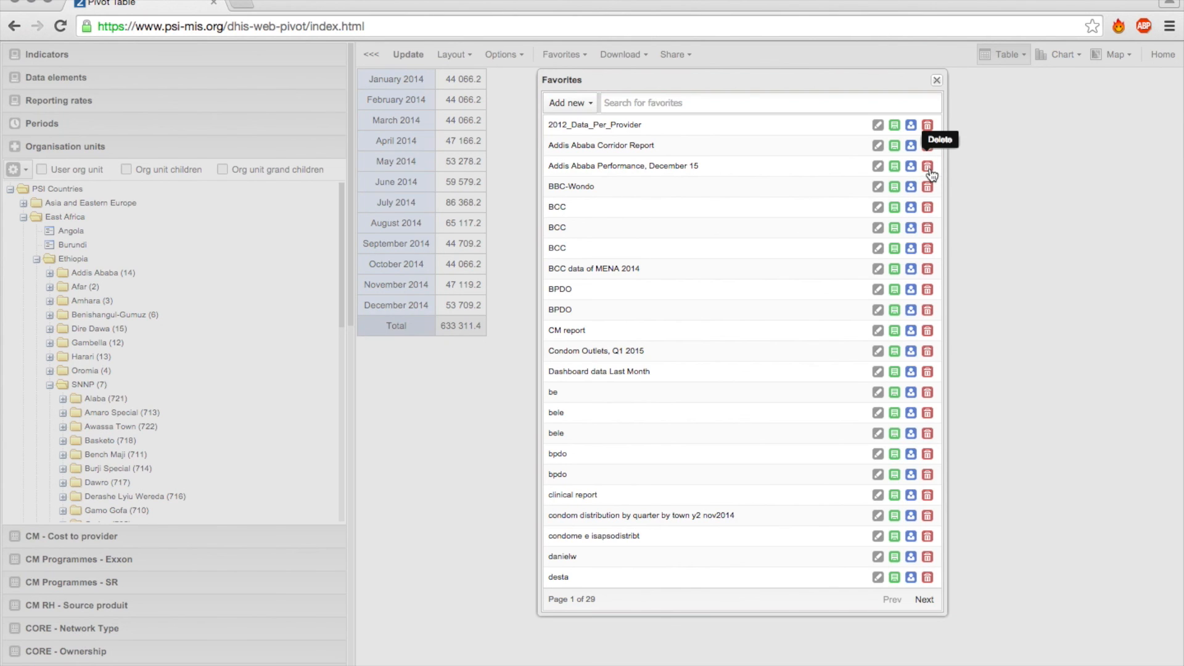
pyautogui.click(1009, 334)
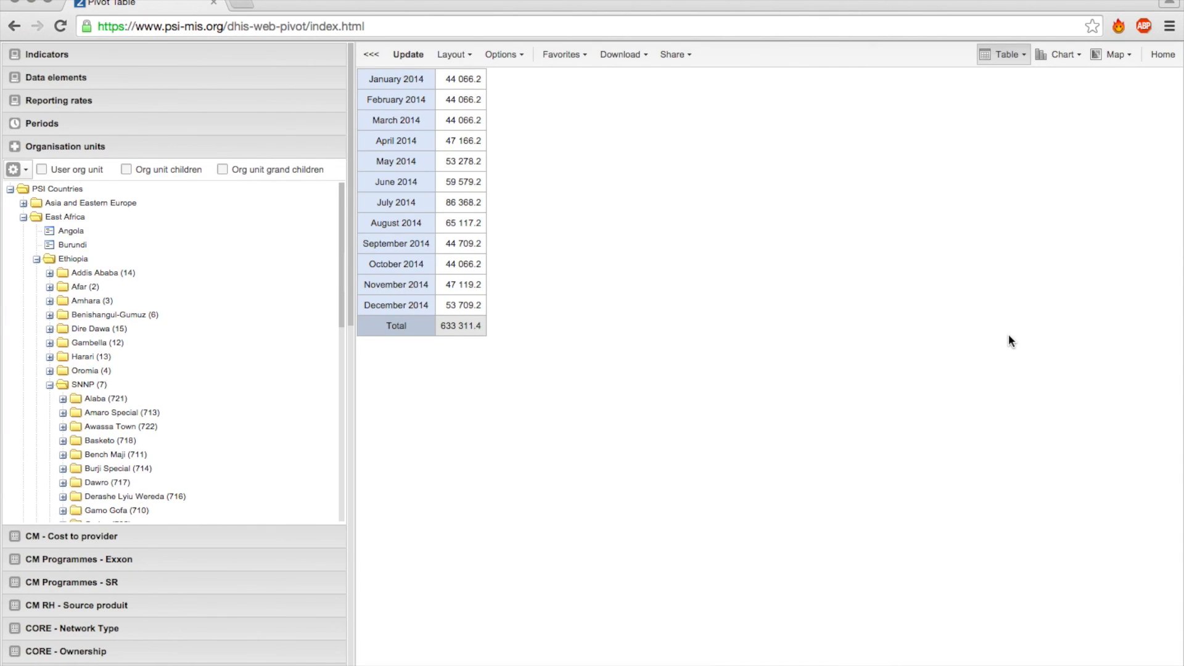